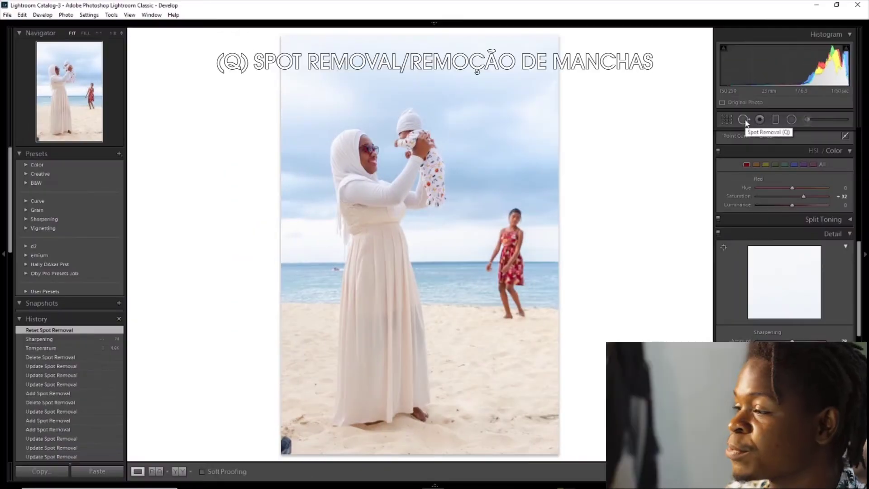
Step: Heal away the girl in the red dress with a size-80 Heal spot, sourced along the sea
{"action": "left_click", "coordinate": [745, 120]}
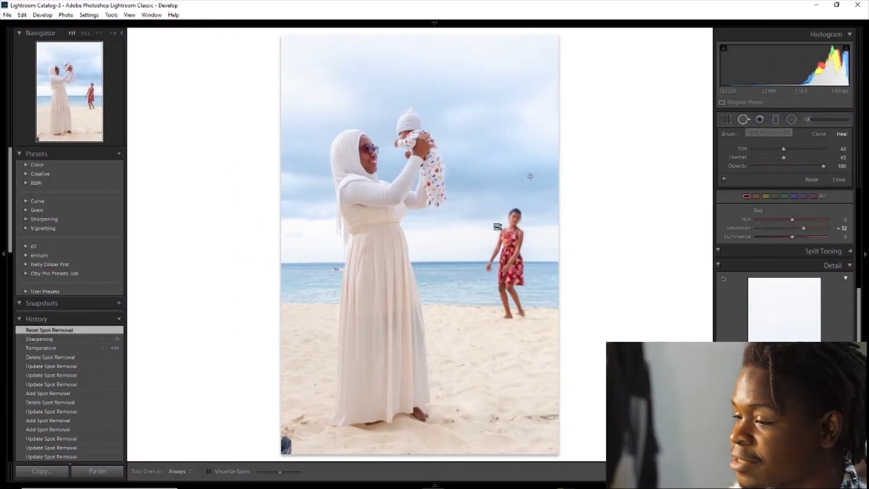
{"action": "scroll", "coordinate": [513, 217], "scroll_direction": "up", "scroll_amount": 2}
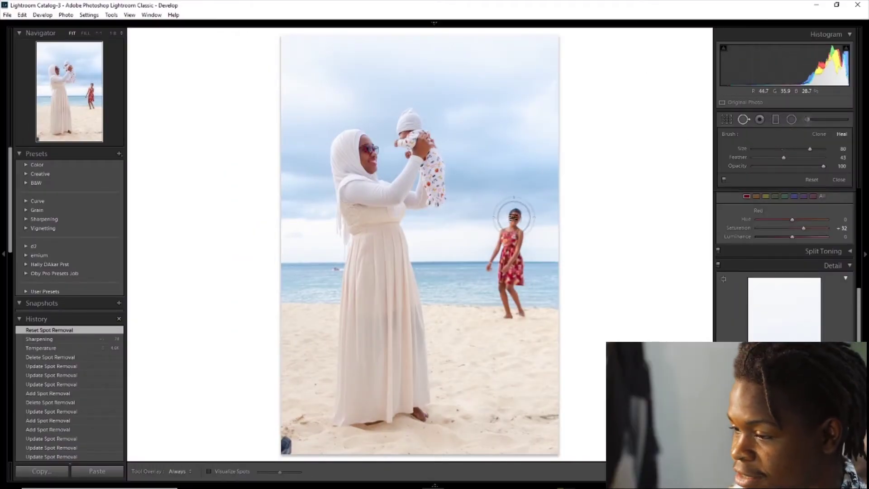
{"action": "left_click_drag", "start_coordinate": [514, 217], "coordinate": [509, 310]}
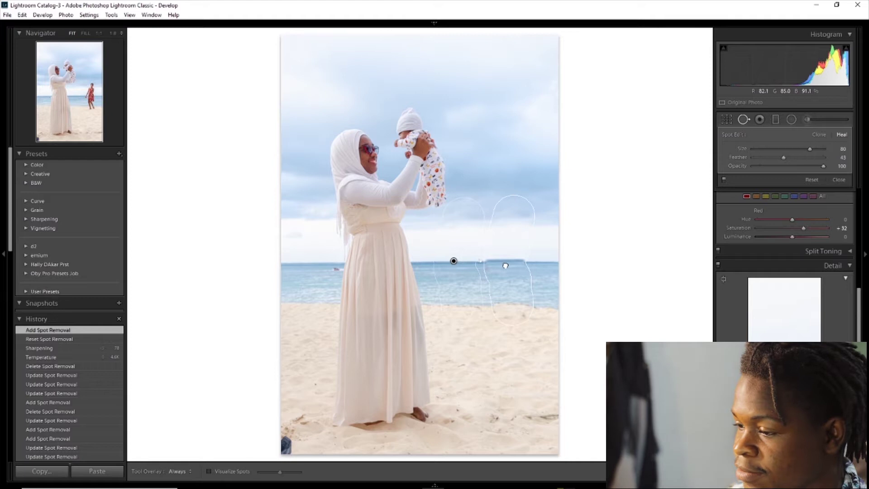
{"action": "left_click_drag", "start_coordinate": [505, 266], "coordinate": [505, 266]}
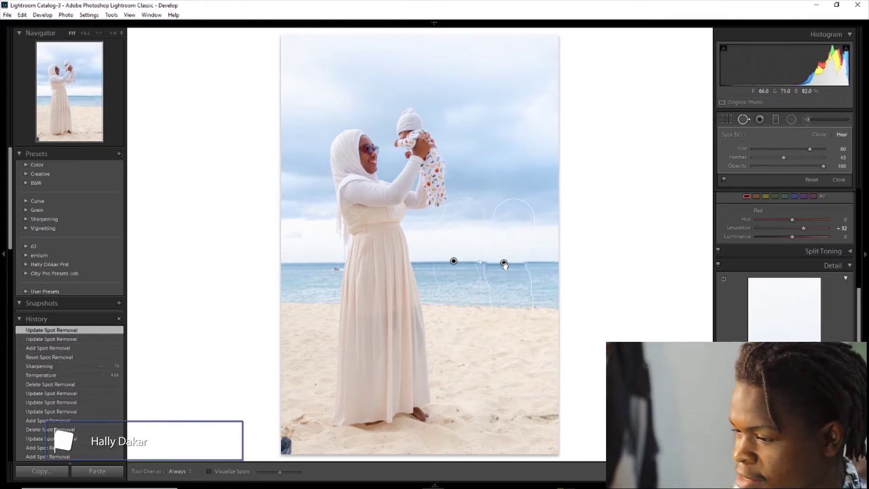
{"action": "left_click_drag", "start_coordinate": [505, 266], "coordinate": [505, 261]}
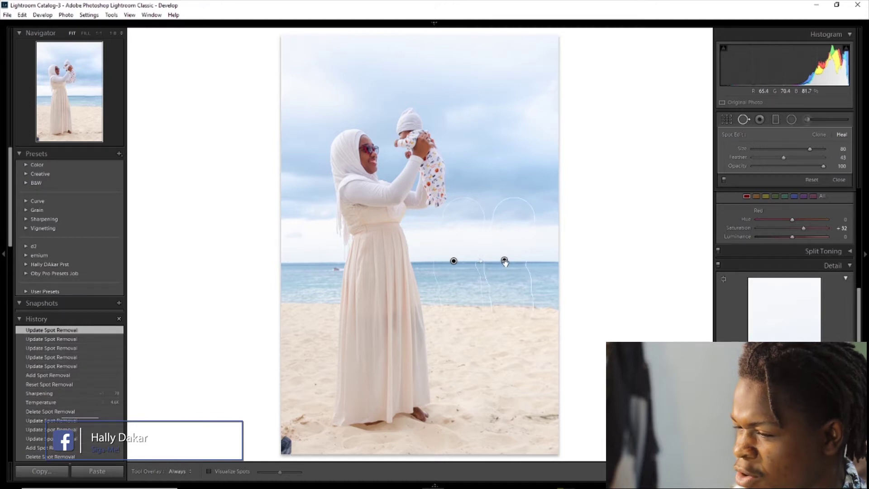
{"action": "left_click", "coordinate": [505, 263]}
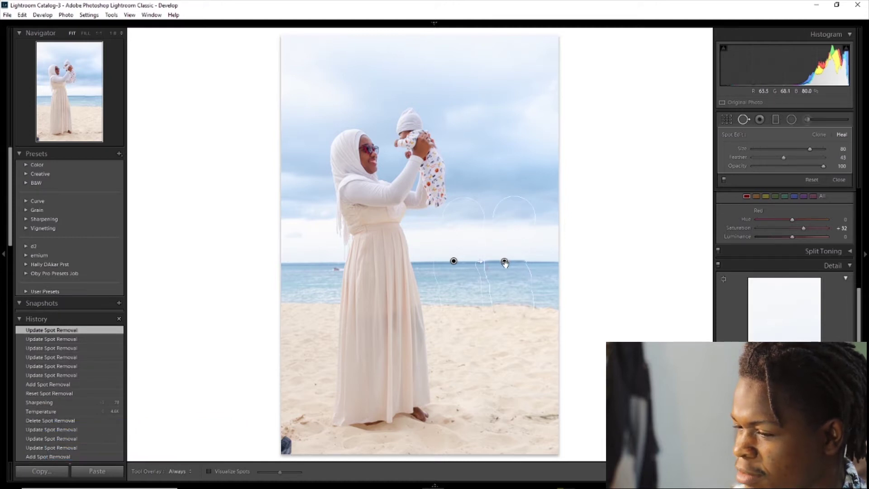
{"action": "left_click", "coordinate": [505, 265]}
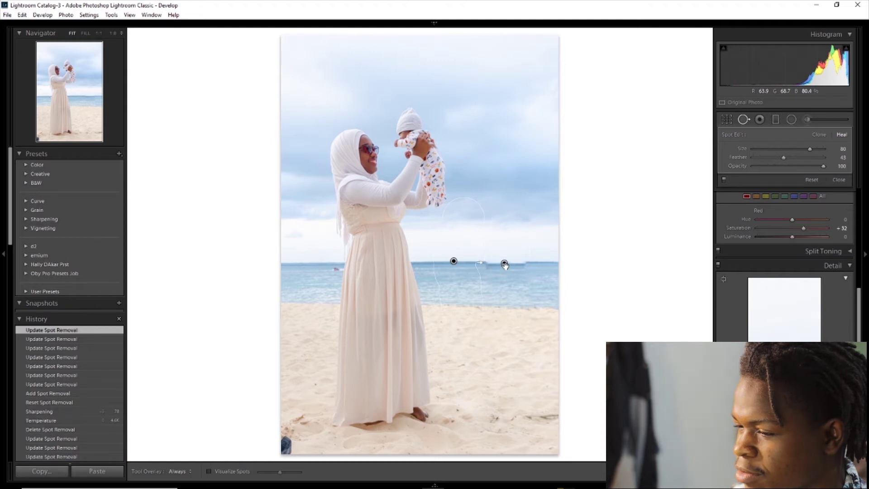
{"action": "left_click", "coordinate": [505, 266]}
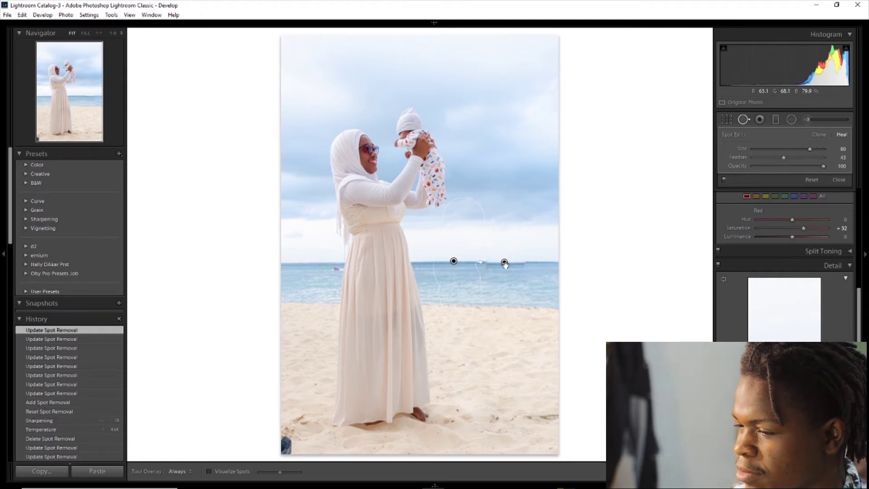
{"action": "left_click", "coordinate": [505, 262]}
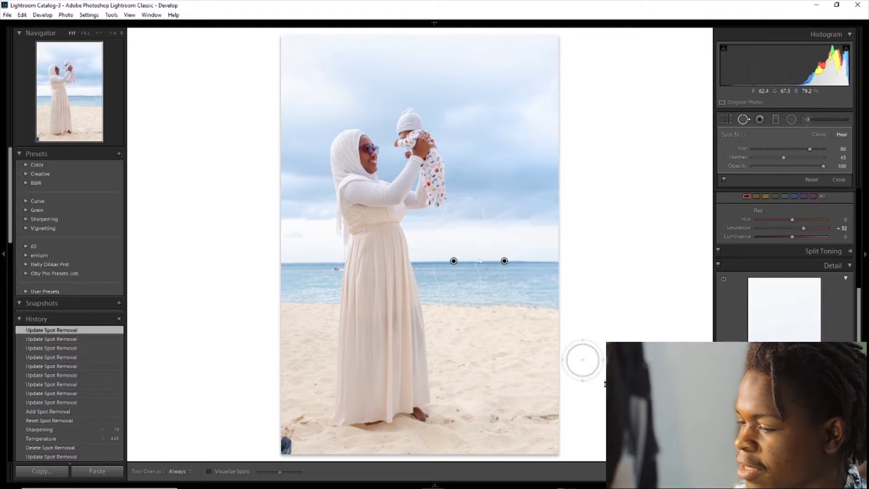
{"action": "key", "text": "q"}
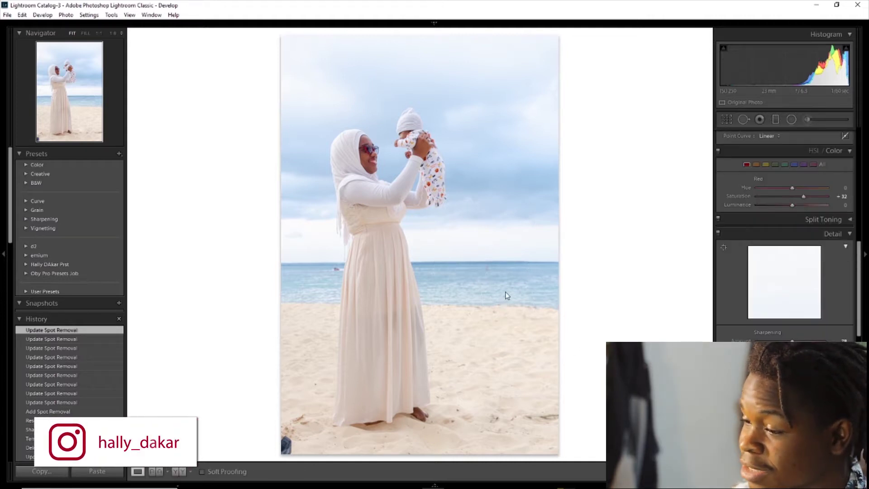
Step: Zoom to 1:1 on the sea and shrink the Spot Removal brush
{"action": "left_click", "coordinate": [488, 270]}
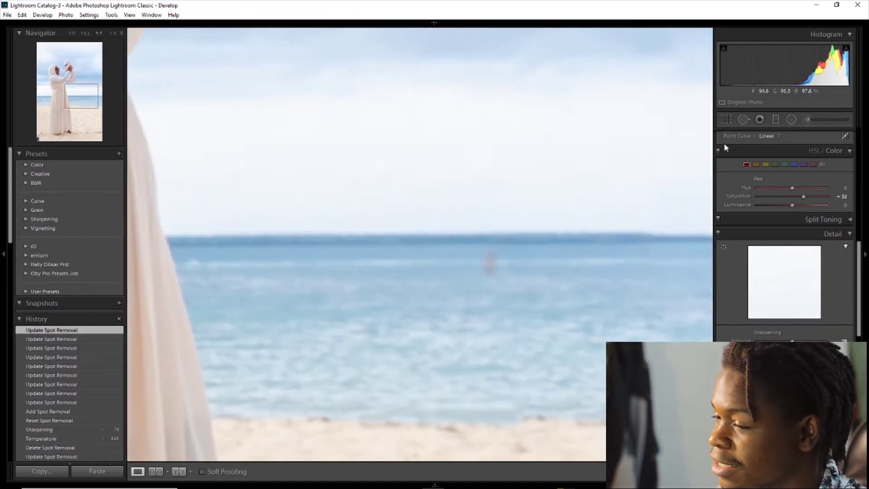
{"action": "left_click", "coordinate": [742, 119]}
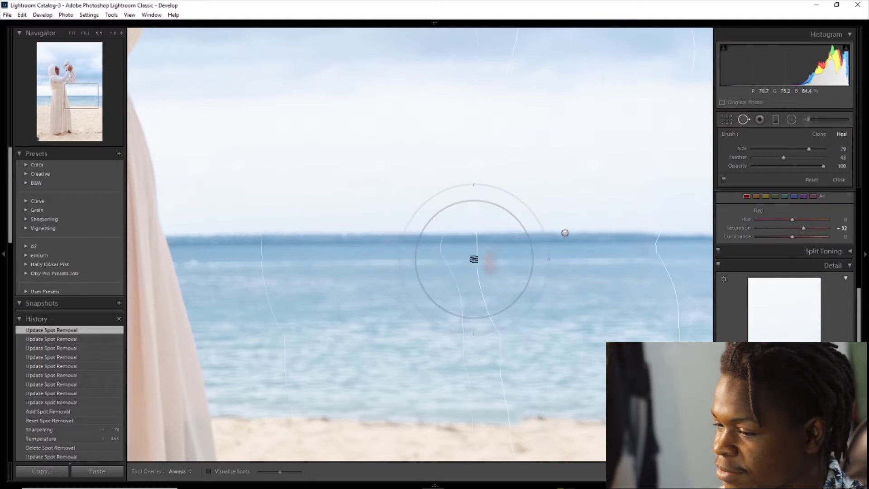
{"action": "scroll", "coordinate": [473, 259], "scroll_direction": "down", "scroll_amount": 3}
{"action": "scroll", "coordinate": [473, 261], "scroll_direction": "down", "scroll_amount": 2}
{"action": "scroll", "coordinate": [472, 261], "scroll_direction": "down", "scroll_amount": 2}
{"action": "scroll", "coordinate": [471, 261], "scroll_direction": "down", "scroll_amount": 2}
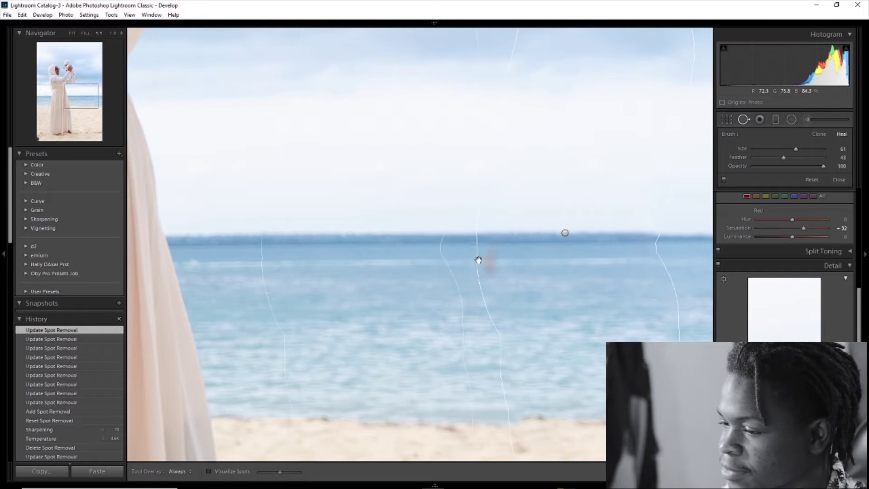
{"action": "left_click", "coordinate": [479, 260]}
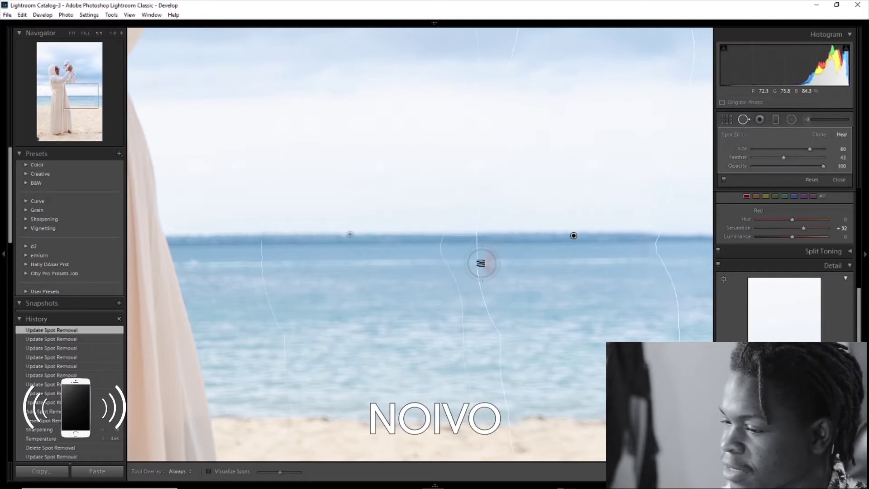
Step: Paint a size-61 heal over the small red shape near the horizon with a new source
{"action": "scroll", "coordinate": [480, 263], "scroll_direction": "down", "scroll_amount": 5}
{"action": "left_click_drag", "start_coordinate": [480, 263], "coordinate": [486, 271]}
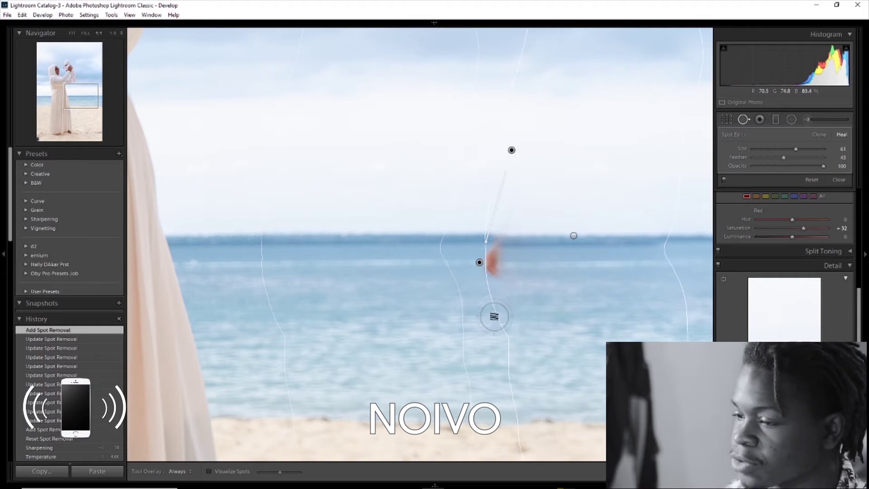
{"action": "key", "text": "/"}
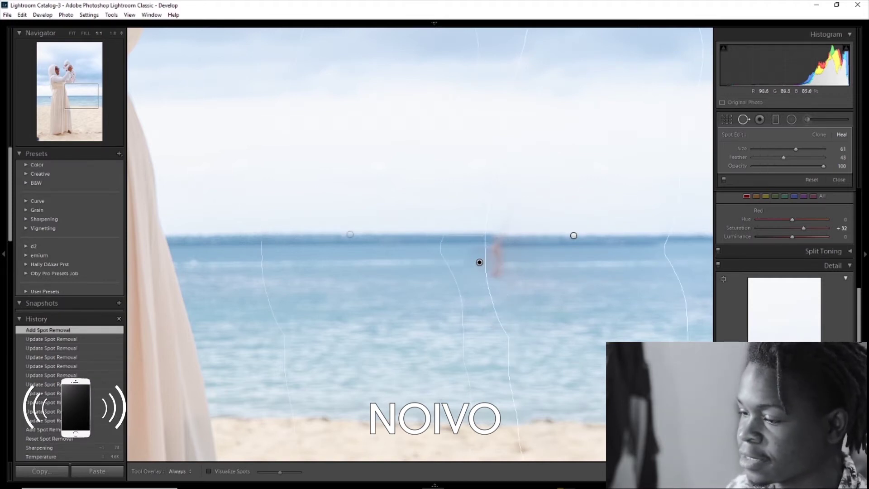
{"action": "key", "text": "q"}
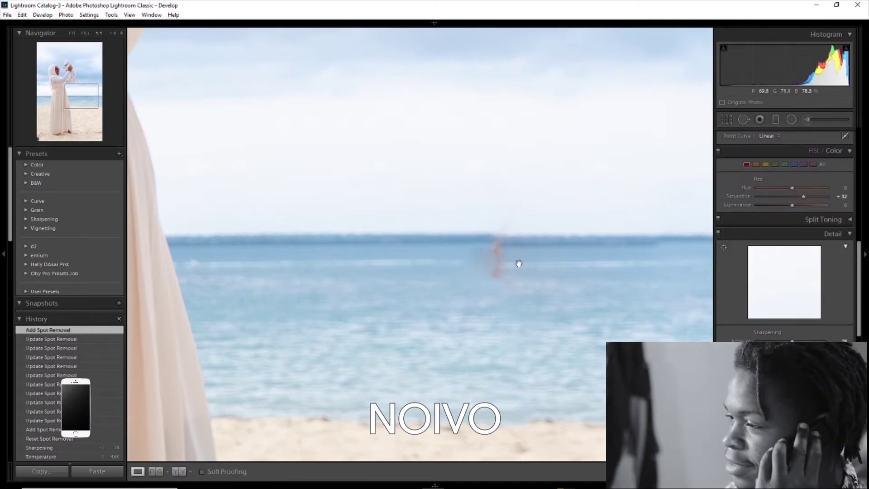
{"action": "left_click", "coordinate": [743, 119]}
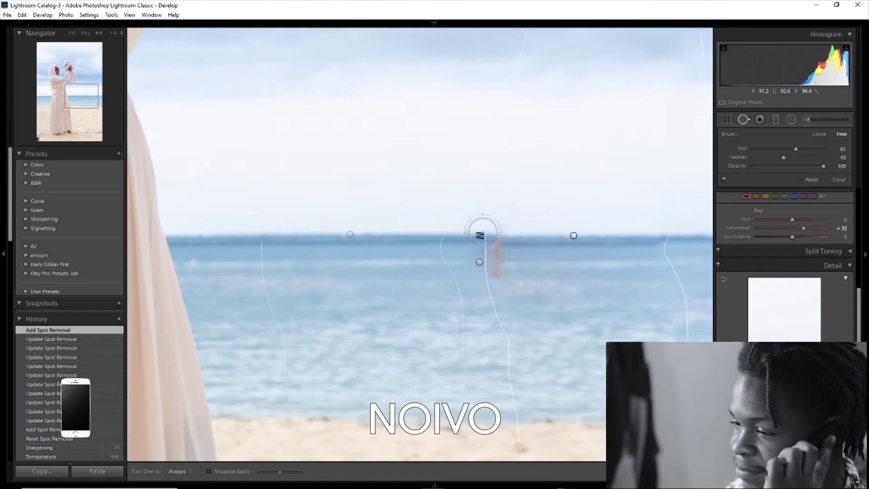
Step: Delete the red-shape heal spot and repaint a heal across the orange shape
{"action": "right_click", "coordinate": [480, 262]}
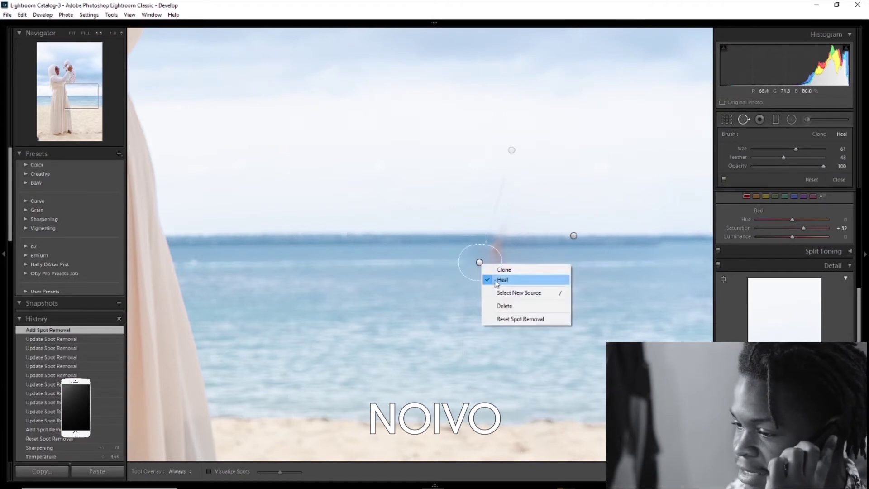
{"action": "left_click", "coordinate": [498, 304]}
{"action": "left_click_drag", "start_coordinate": [474, 258], "coordinate": [499, 258]}
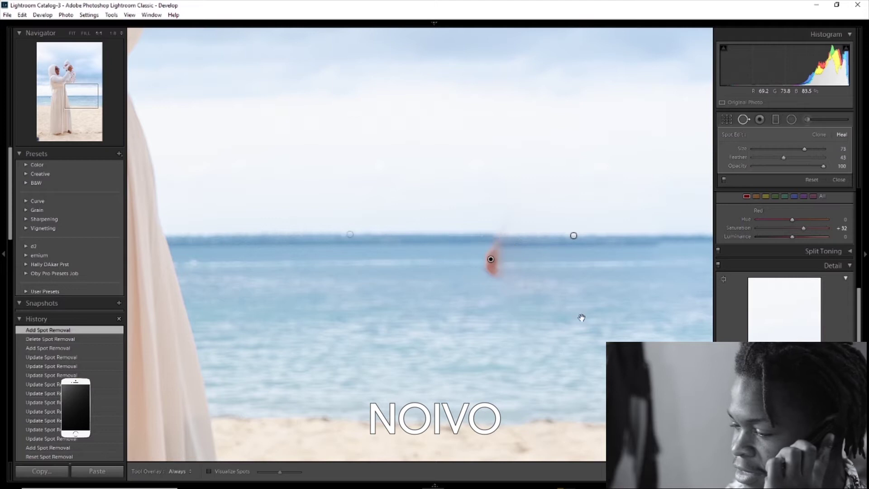
{"action": "key", "text": "q"}
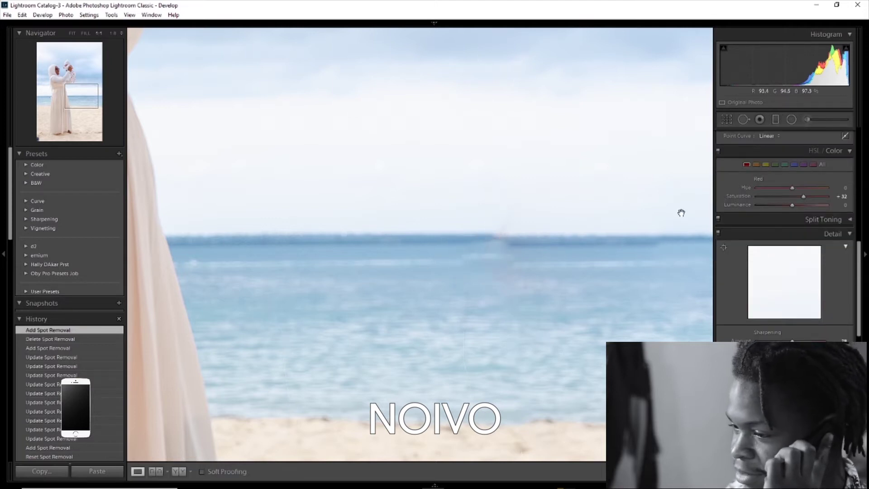
Step: Try a new source for the horizon heal, then undo the recent healing edits
{"action": "left_click", "coordinate": [745, 120]}
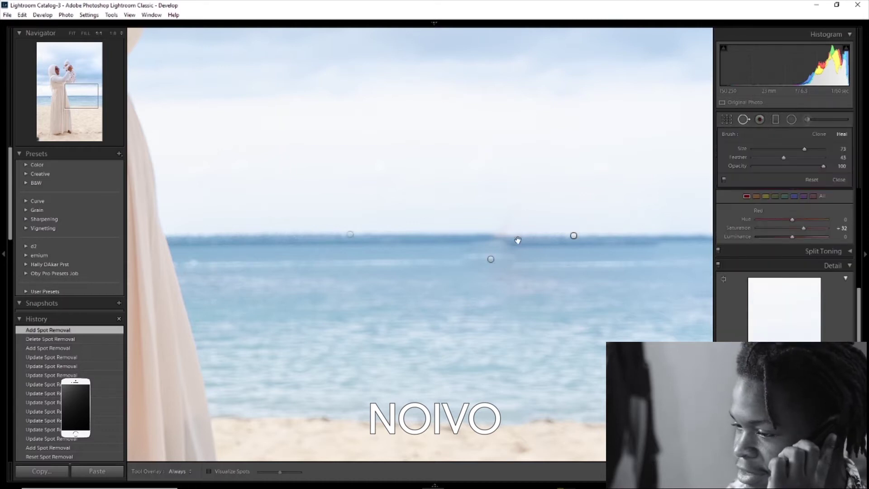
{"action": "left_click", "coordinate": [491, 260]}
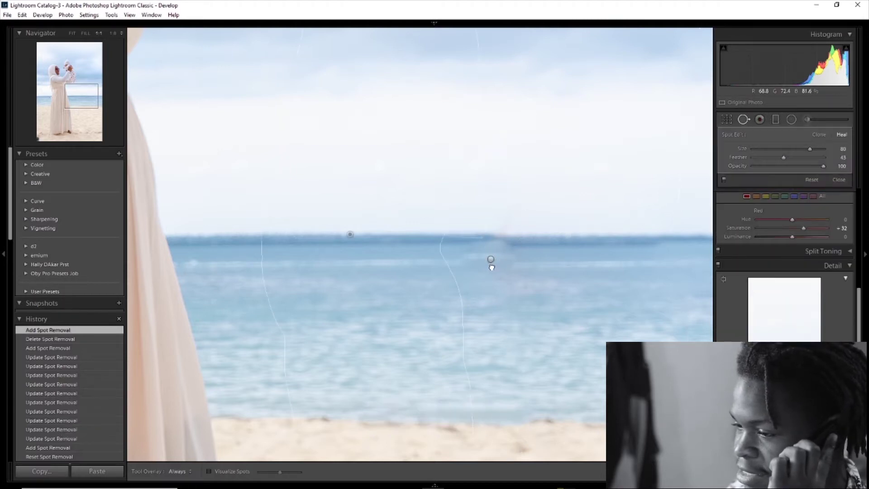
{"action": "key", "text": "slash"}
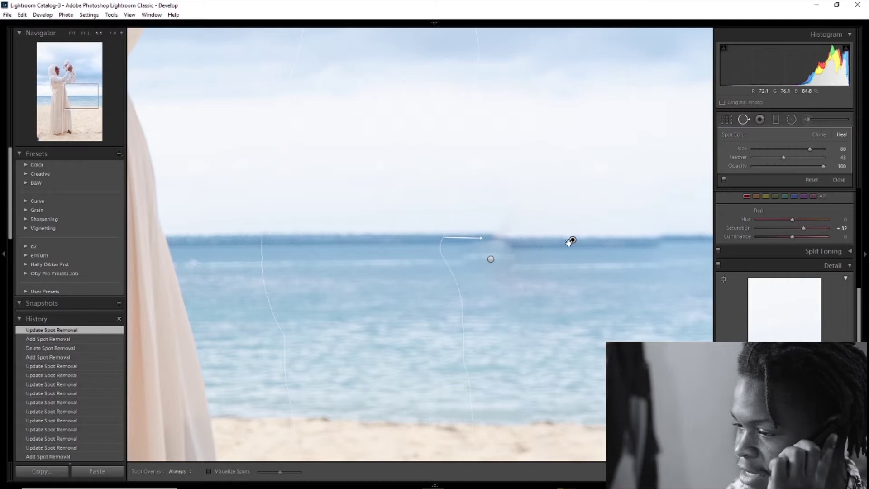
{"action": "left_click_drag", "start_coordinate": [570, 240], "coordinate": [570, 239]}
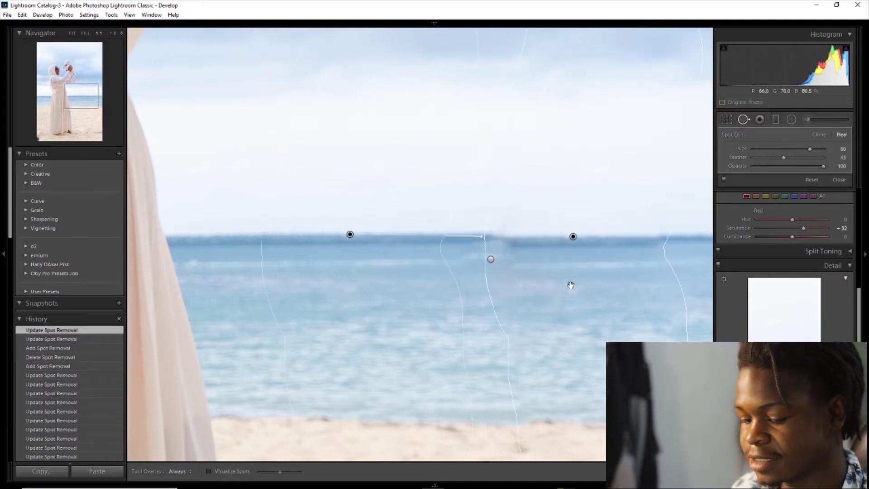
{"action": "key", "text": "ctrl+z"}
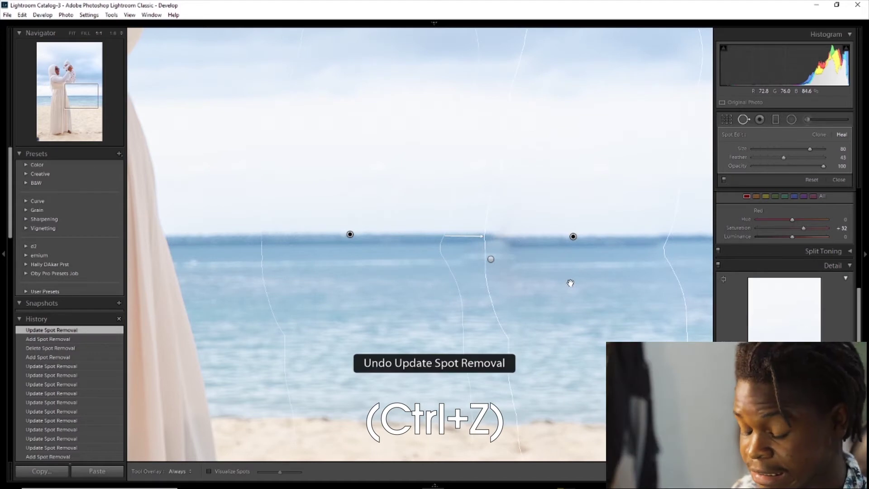
{"action": "key", "text": "ctrl+z"}
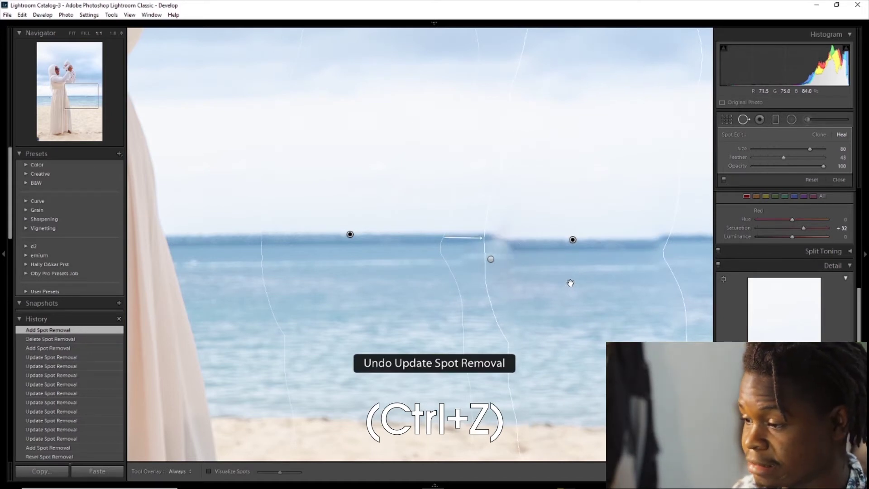
{"action": "key", "text": "ctrl+z"}
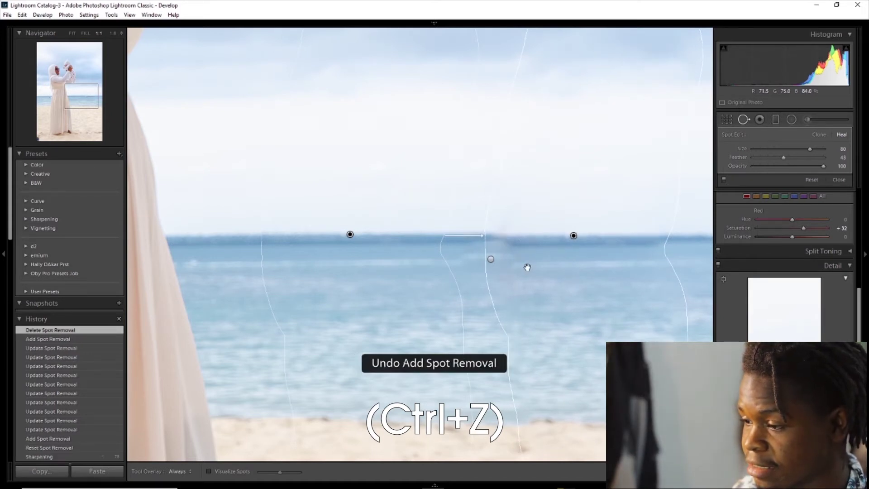
{"action": "key", "text": "ctrl+z"}
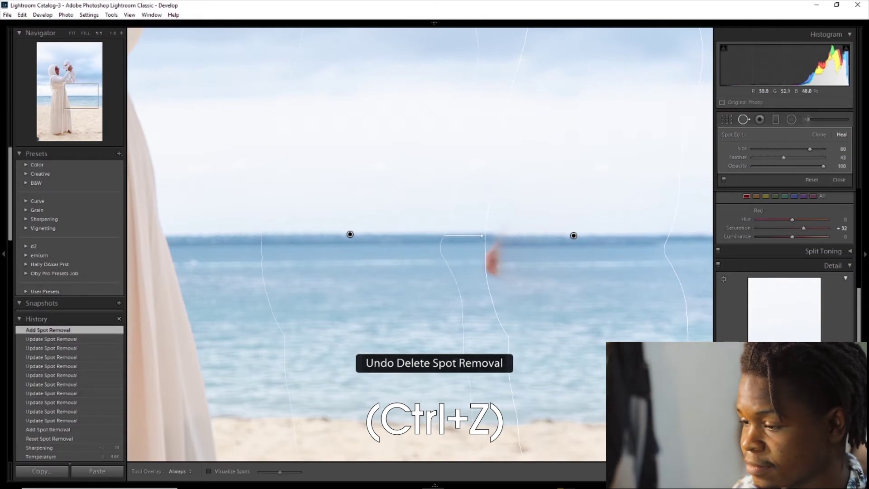
{"action": "key", "text": "ctrl+z"}
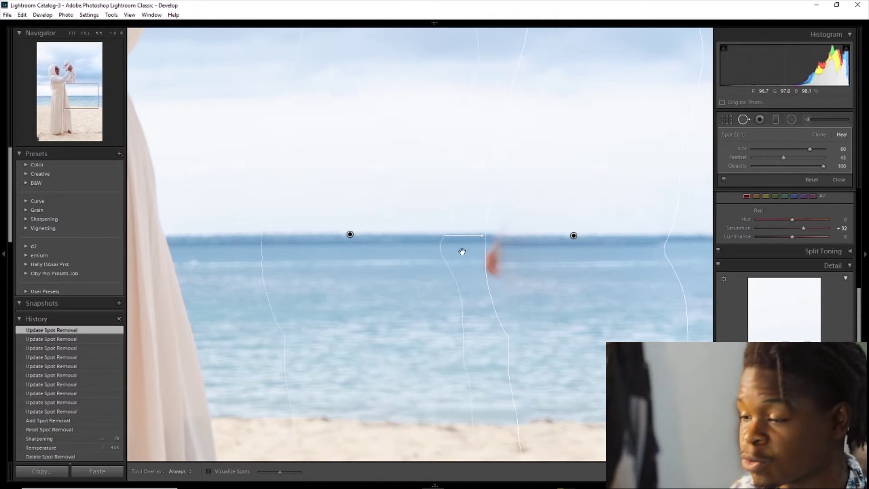
Step: Heal the red smear with a size-70 spot sampled from open water, then fit the whole photo
{"action": "left_click_drag", "start_coordinate": [477, 263], "coordinate": [491, 261]}
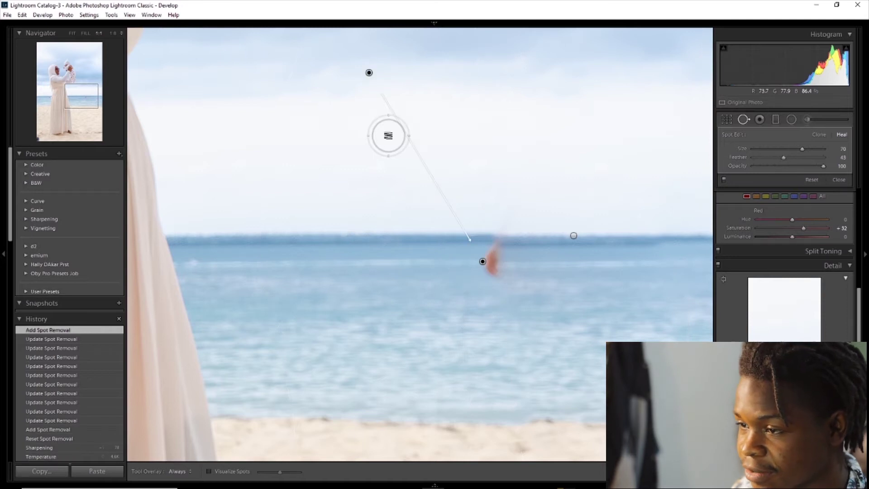
{"action": "left_click_drag", "start_coordinate": [369, 72], "coordinate": [362, 264]}
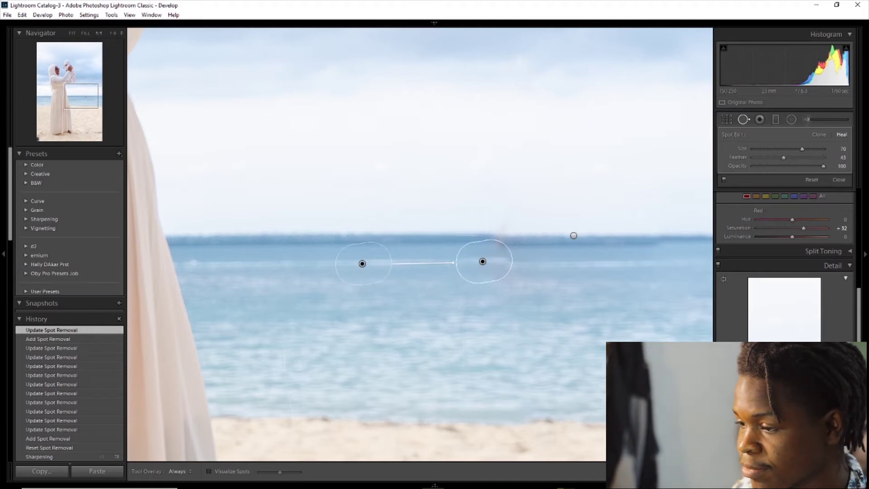
{"action": "key", "text": "q"}
{"action": "left_click", "coordinate": [558, 357]}
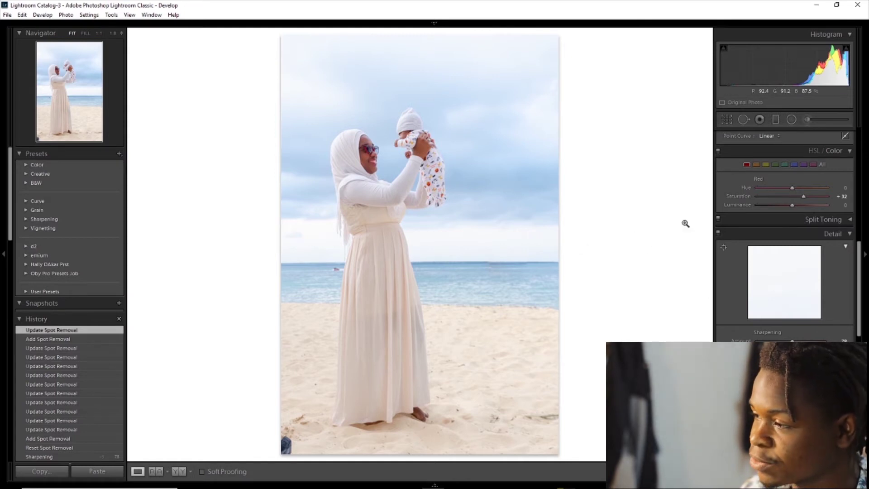
Step: Place a heal over the bottom-left corner debris, then delete that first attempt
{"action": "left_click", "coordinate": [742, 118]}
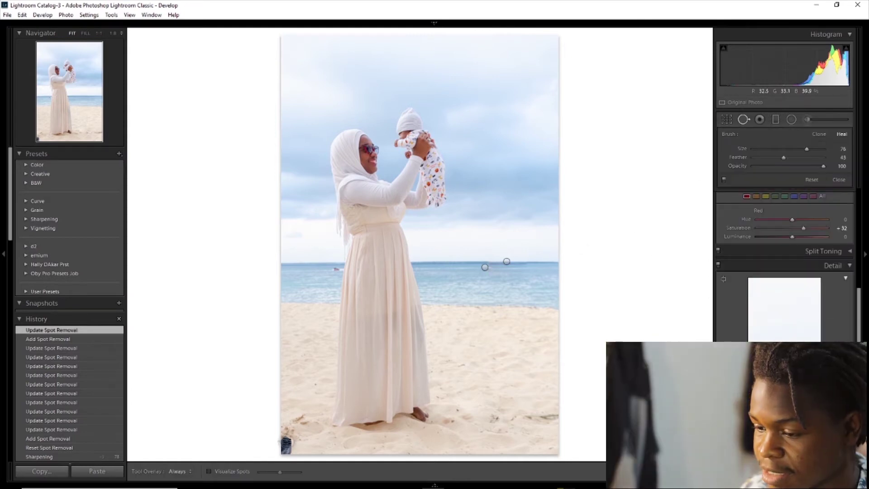
{"action": "left_click", "coordinate": [286, 442]}
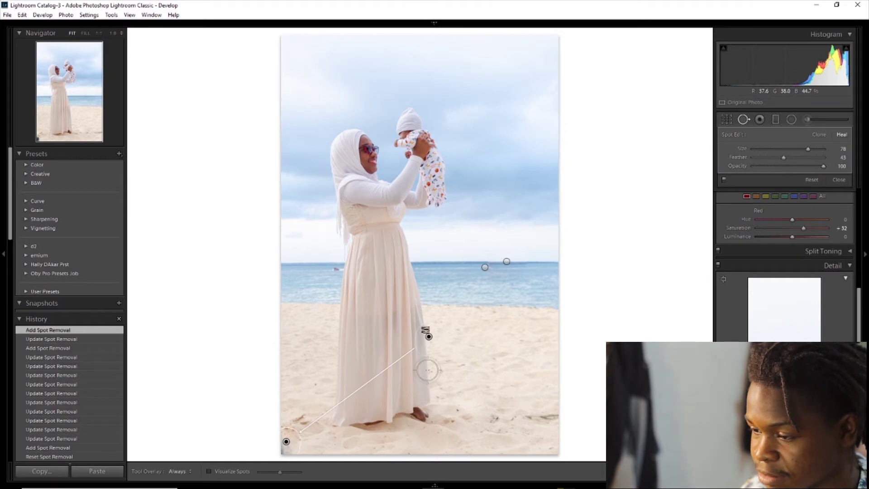
{"action": "left_click_drag", "start_coordinate": [290, 352], "coordinate": [290, 351]}
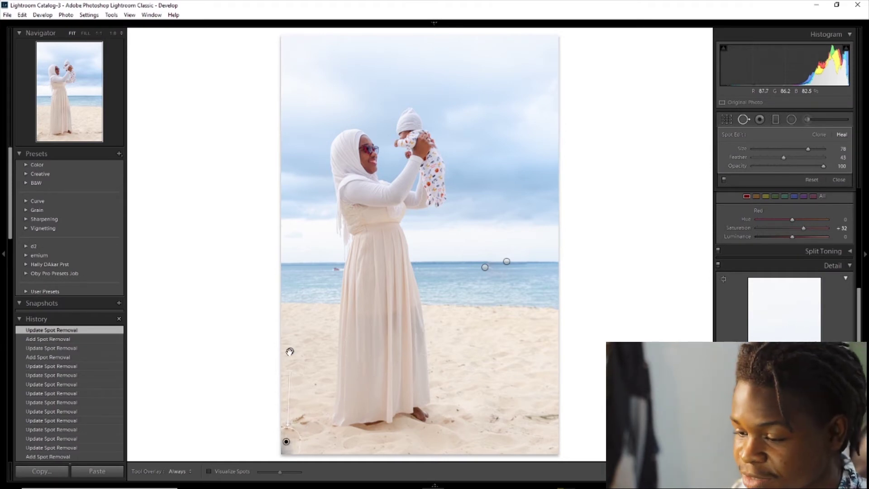
{"action": "right_click", "coordinate": [292, 352]}
{"action": "left_click", "coordinate": [308, 394]}
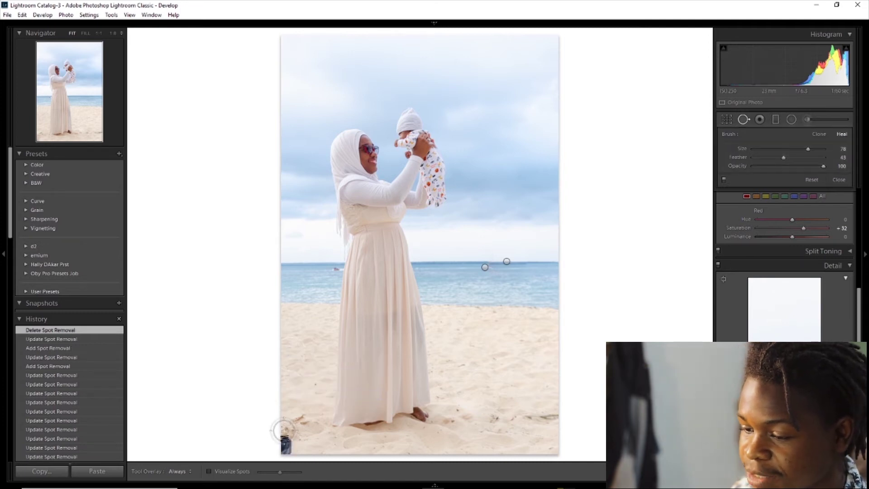
Step: Re-heal the corner debris with a size-79 spot sampled from clean sand
{"action": "left_click", "coordinate": [290, 442]}
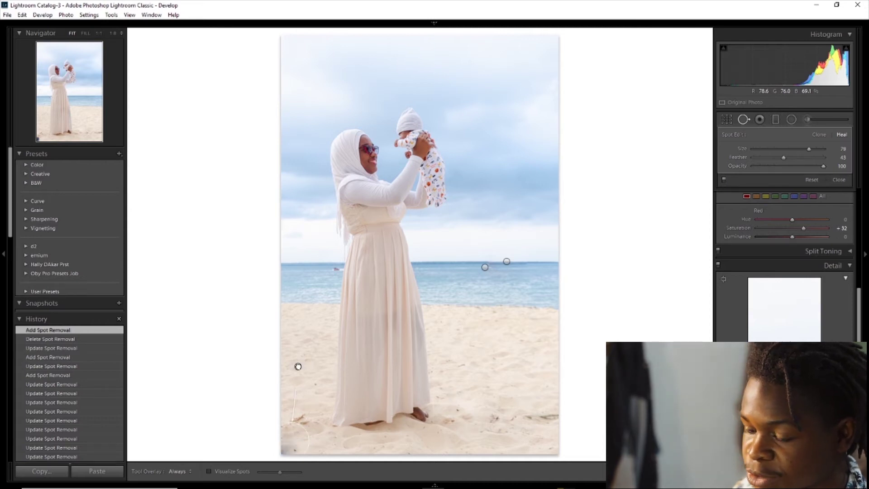
{"action": "left_click_drag", "start_coordinate": [298, 365], "coordinate": [298, 366]}
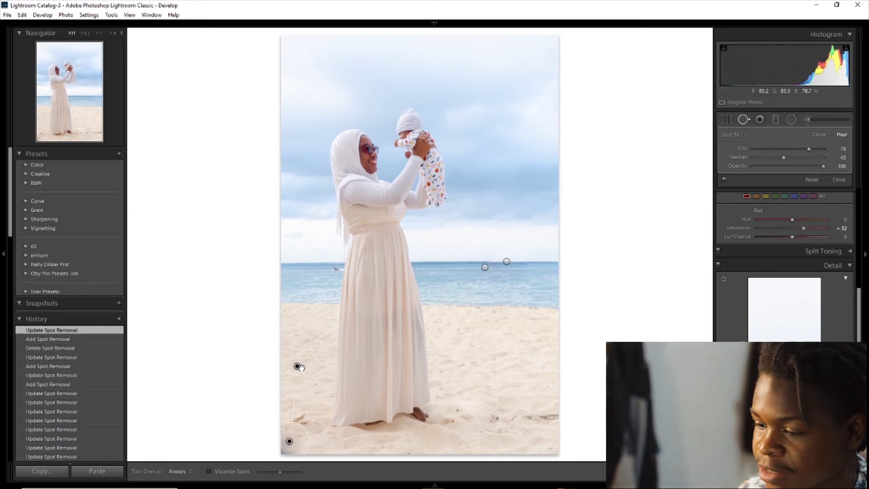
{"action": "left_click", "coordinate": [287, 448]}
{"action": "left_click_drag", "start_coordinate": [462, 399], "coordinate": [384, 430]}
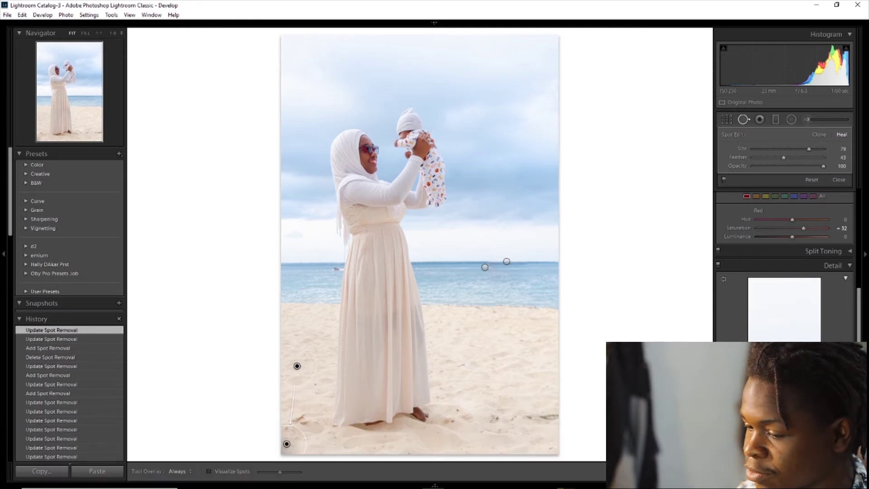
{"action": "key", "text": "q"}
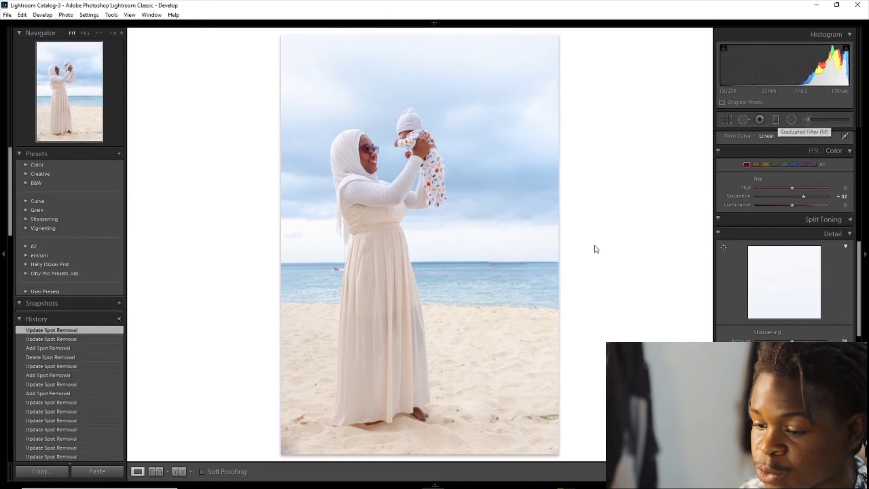
Step: Show the Before/After Left/Right comparison and zoom in on the red boat
{"action": "left_click", "coordinate": [186, 472]}
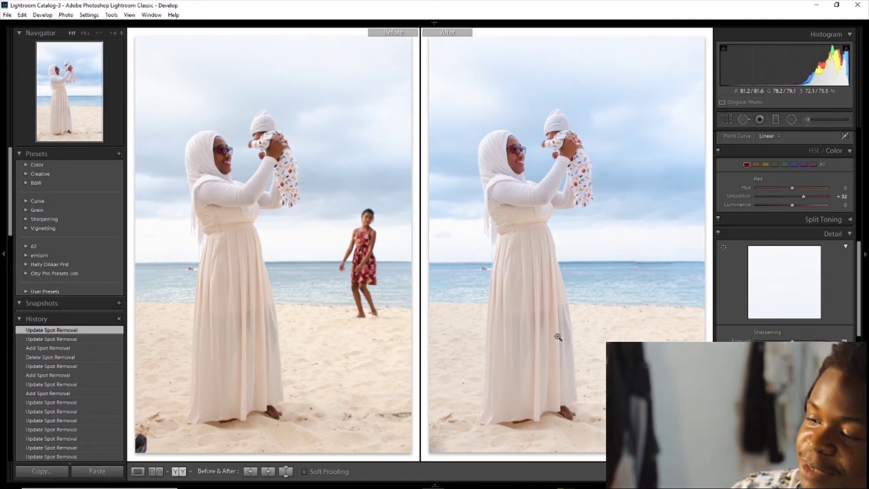
{"action": "left_click", "coordinate": [485, 275]}
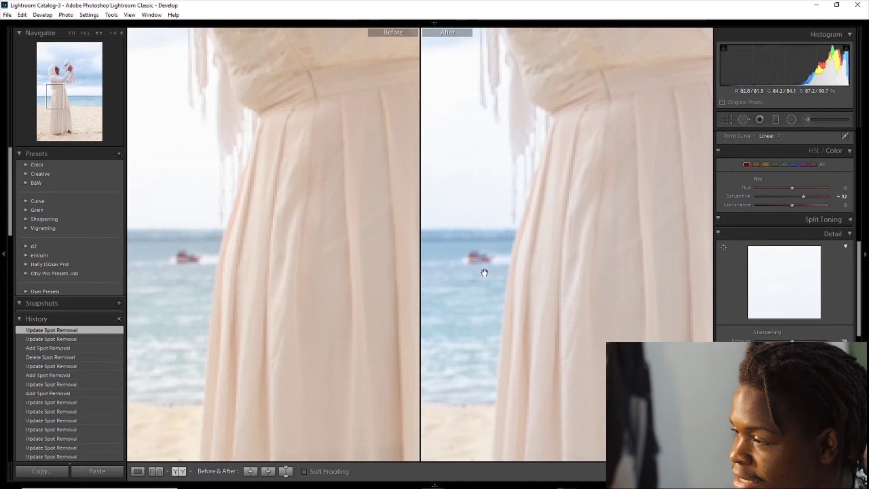
Step: Heal away the small red boat with a small spot sampling nearby water, then zoom back out
{"action": "left_click", "coordinate": [743, 119]}
{"action": "scroll", "coordinate": [476, 249], "scroll_direction": "down", "scroll_amount": 3}
{"action": "scroll", "coordinate": [475, 247], "scroll_direction": "down", "scroll_amount": 2}
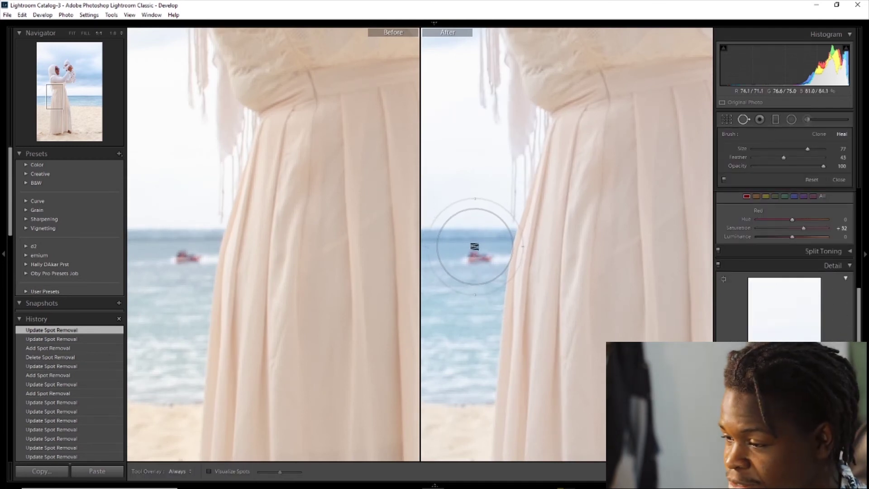
{"action": "scroll", "coordinate": [473, 251], "scroll_direction": "down", "scroll_amount": 2}
{"action": "scroll", "coordinate": [473, 255], "scroll_direction": "down", "scroll_amount": 2}
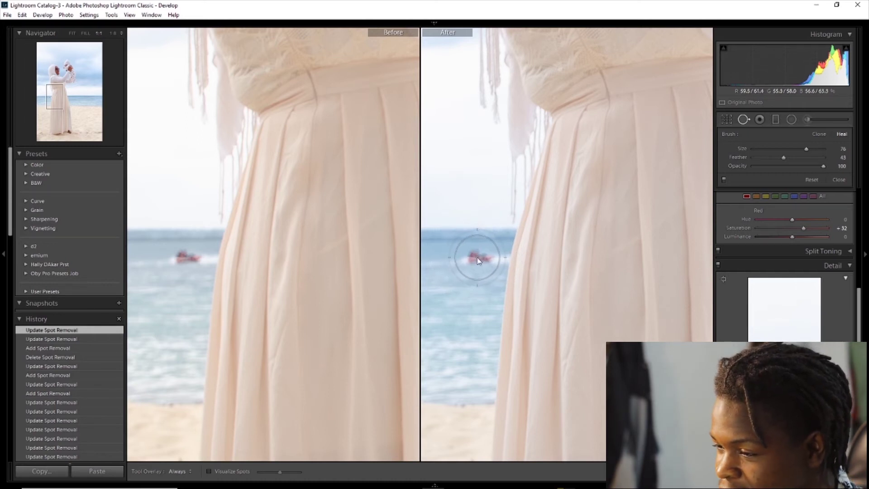
{"action": "left_click", "coordinate": [477, 259]}
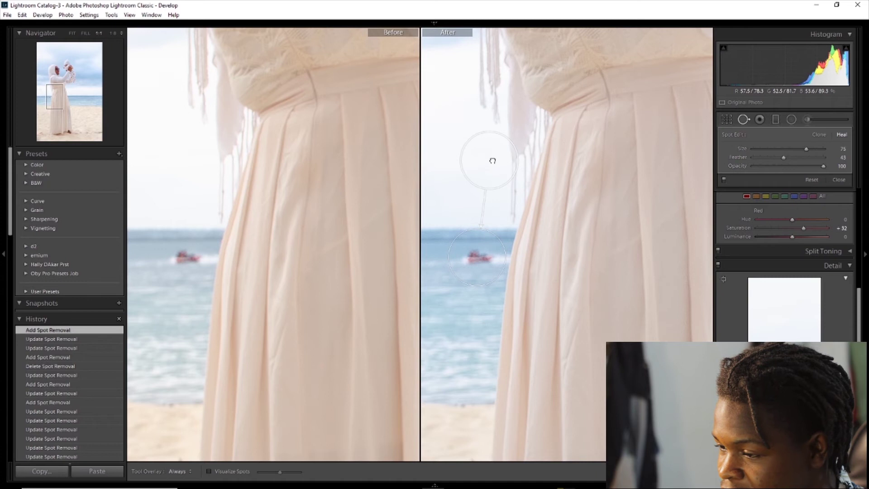
{"action": "left_click_drag", "start_coordinate": [492, 161], "coordinate": [421, 286]}
{"action": "mouse_move", "coordinate": [481, 253]}
{"action": "left_mouse_down"}
{"action": "mouse_move", "coordinate": [533, 312]}
{"action": "mouse_move", "coordinate": [472, 268]}
{"action": "left_mouse_up"}
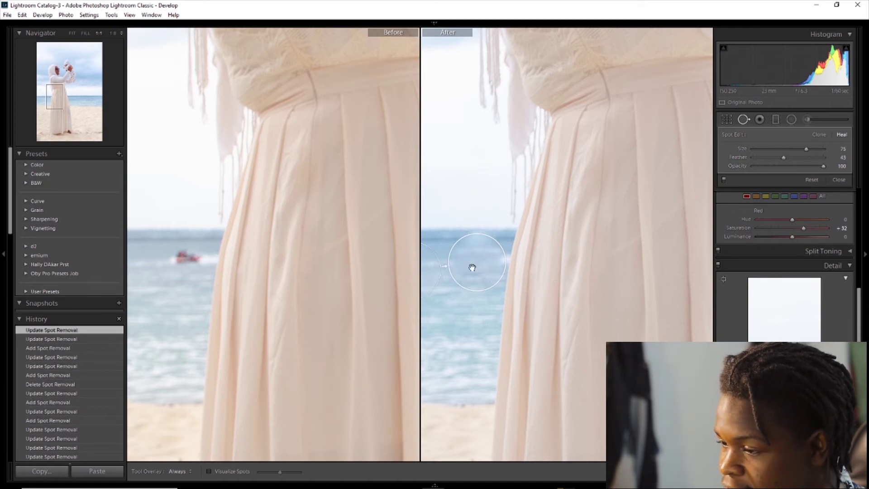
{"action": "left_click_drag", "start_coordinate": [476, 269], "coordinate": [478, 269]}
{"action": "key", "text": "q"}
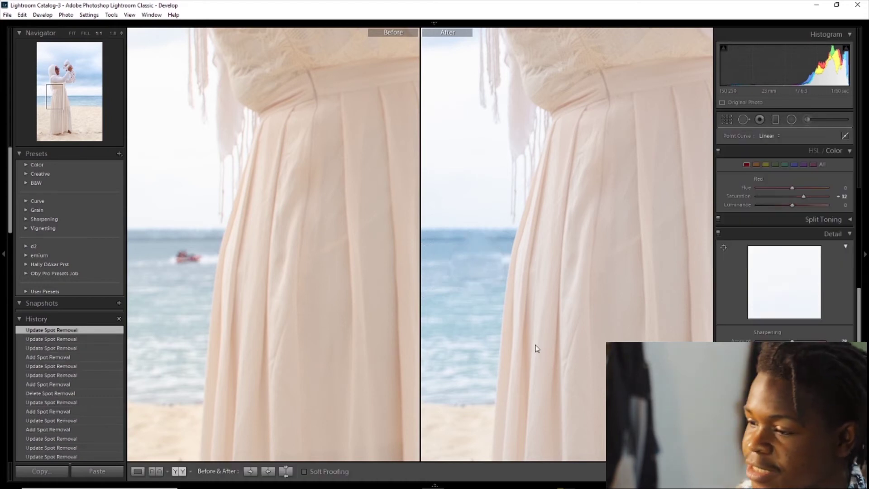
{"action": "left_click", "coordinate": [534, 348]}
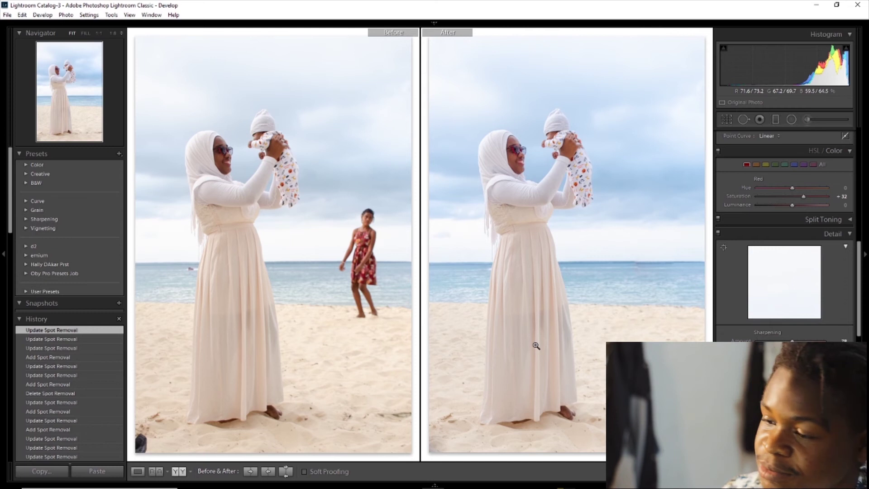
Step: Zoom both views in and pan to where the girl in the red dress stood
{"action": "left_click", "coordinate": [647, 268]}
{"action": "left_click_drag", "start_coordinate": [648, 272], "coordinate": [596, 272]}
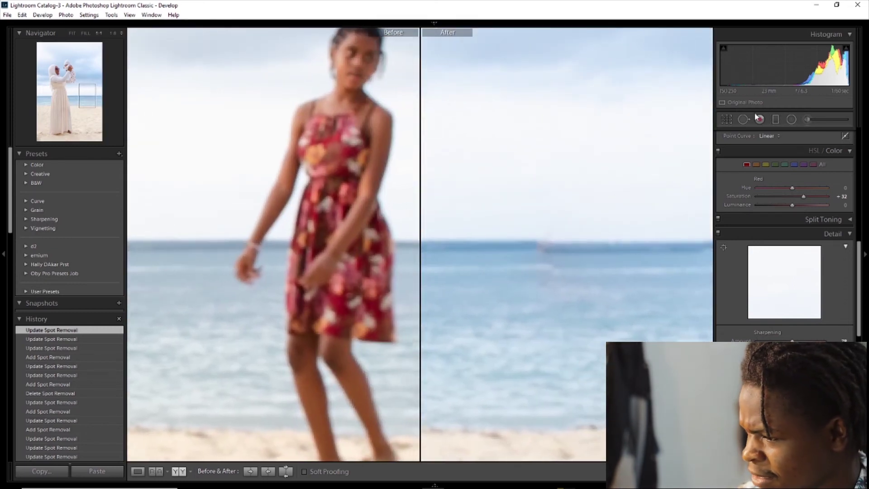
Step: Move the girl-area heal's source to cleaner water and reduce its size to 70
{"action": "left_click", "coordinate": [744, 120]}
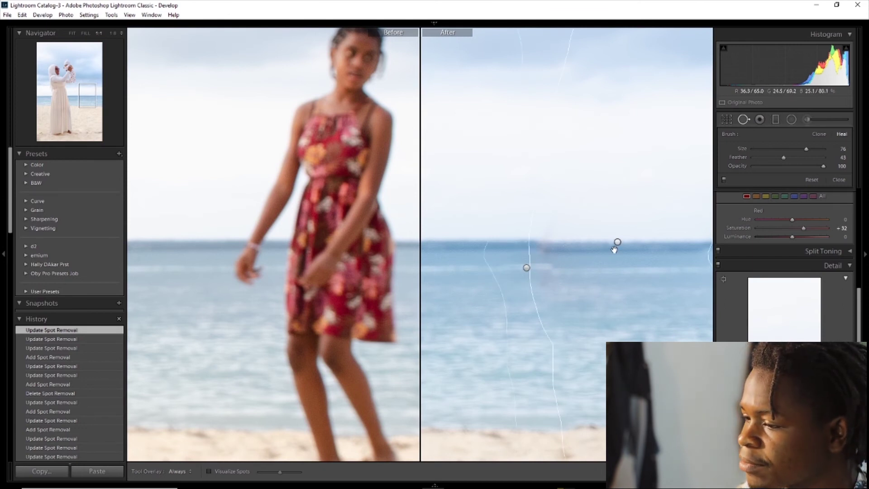
{"action": "left_click_drag", "start_coordinate": [618, 243], "coordinate": [619, 240]}
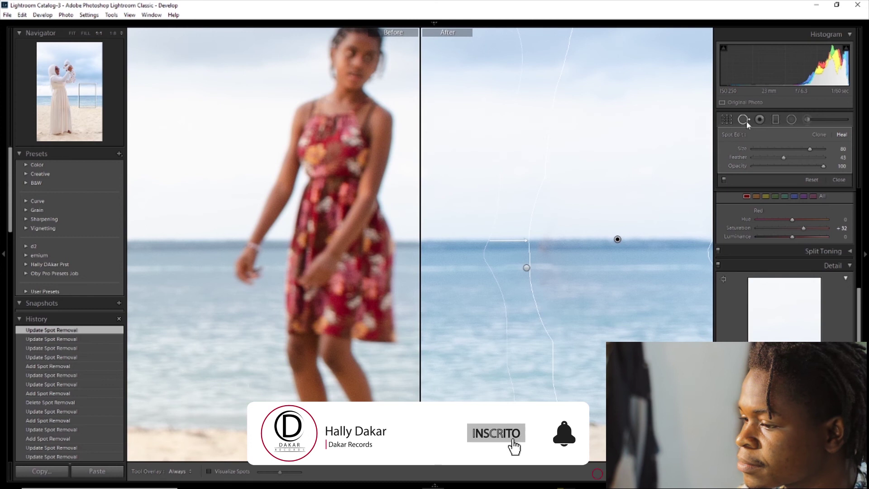
{"action": "scroll", "coordinate": [527, 268], "scroll_direction": "down", "scroll_amount": 1}
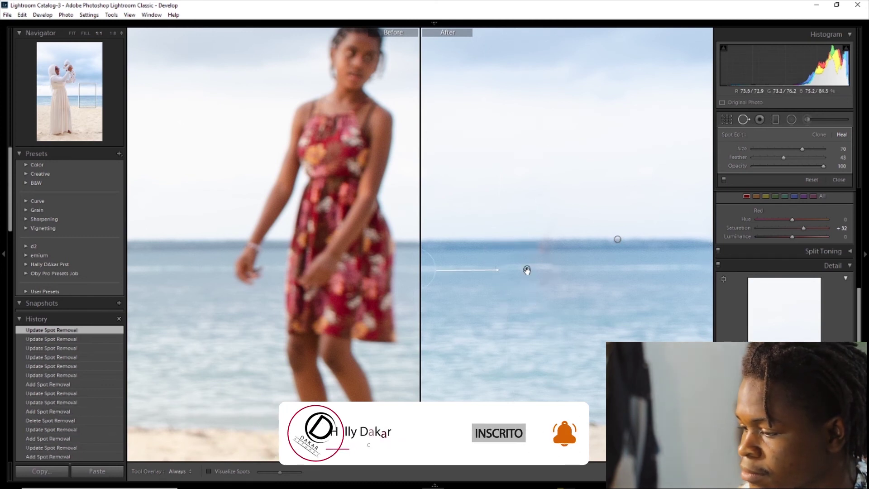
{"action": "left_click", "coordinate": [697, 471]}
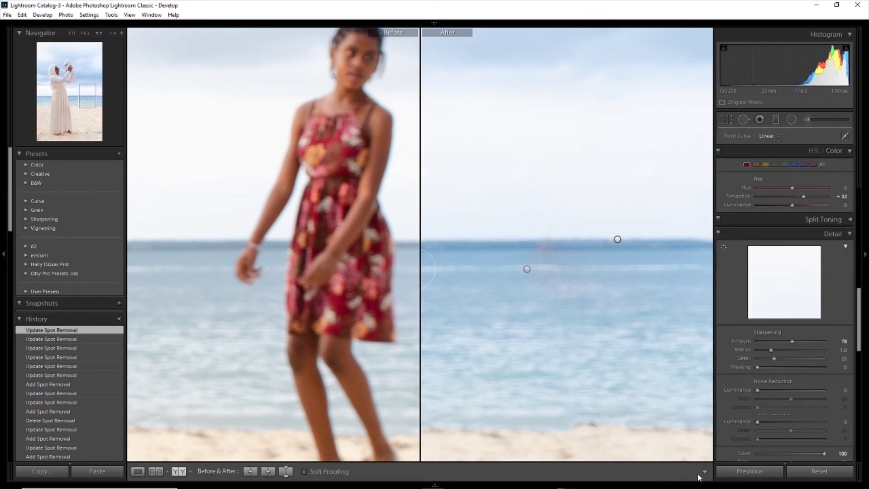
{"action": "left_click", "coordinate": [585, 397]}
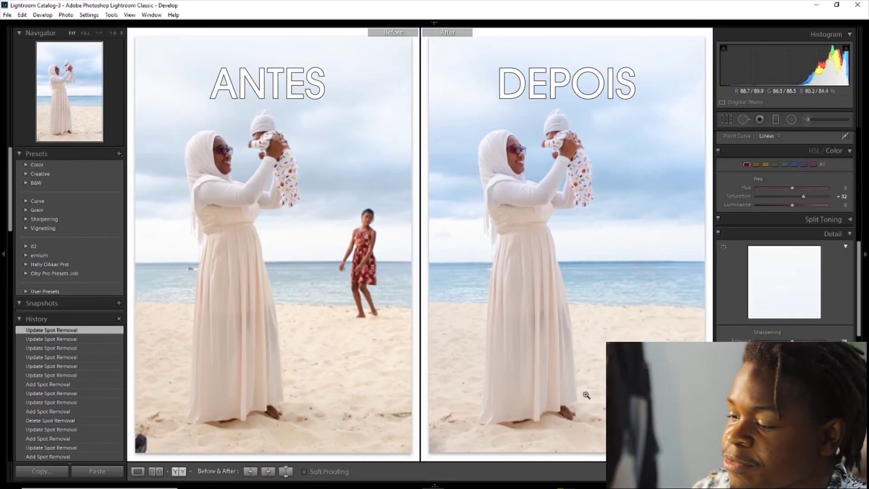